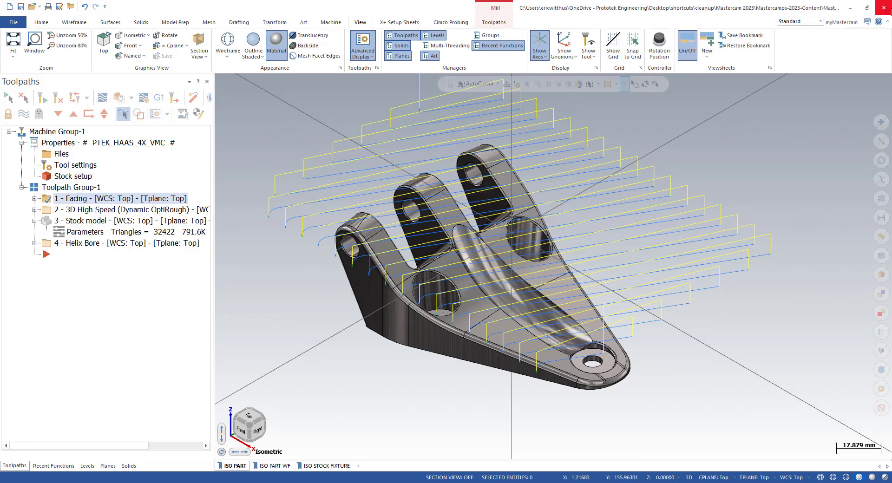
Step: Close the Aerospace Hinge - 1 MGS Enhancements part file to trigger the save-changes prompt
{"action": "left_click", "coordinate": [884, 8]}
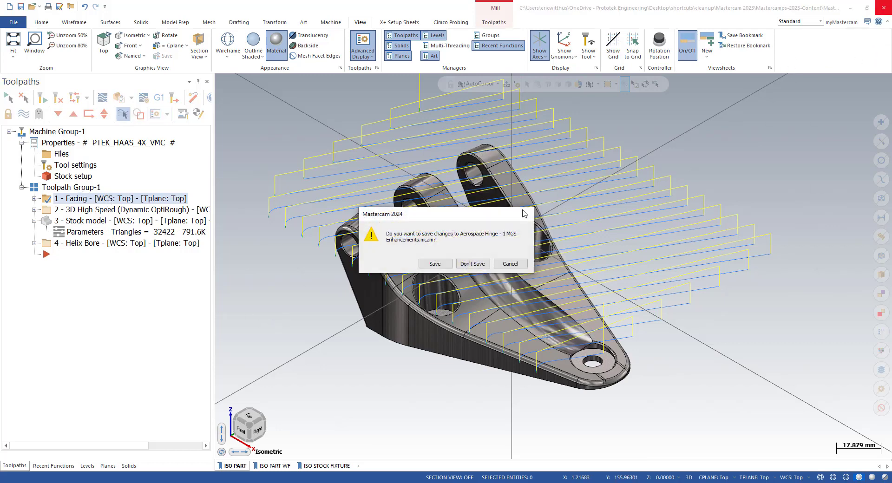
Step: Discard the hinge changes and open a second File Explorer window at This PC
{"action": "left_click", "coordinate": [480, 264]}
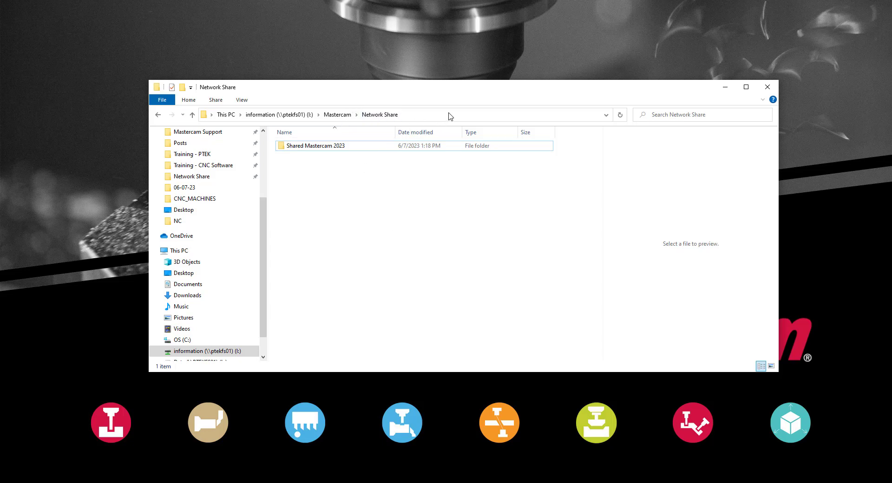
{"action": "left_click", "coordinate": [450, 116]}
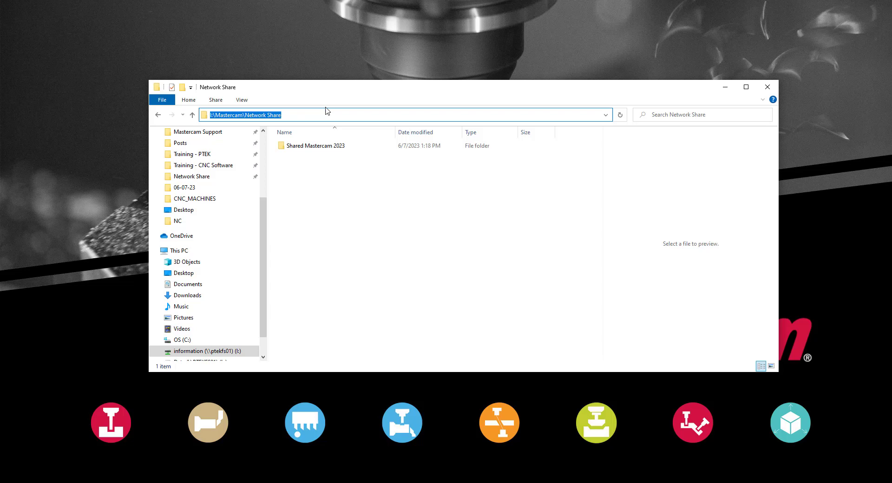
{"action": "key", "text": "super+e"}
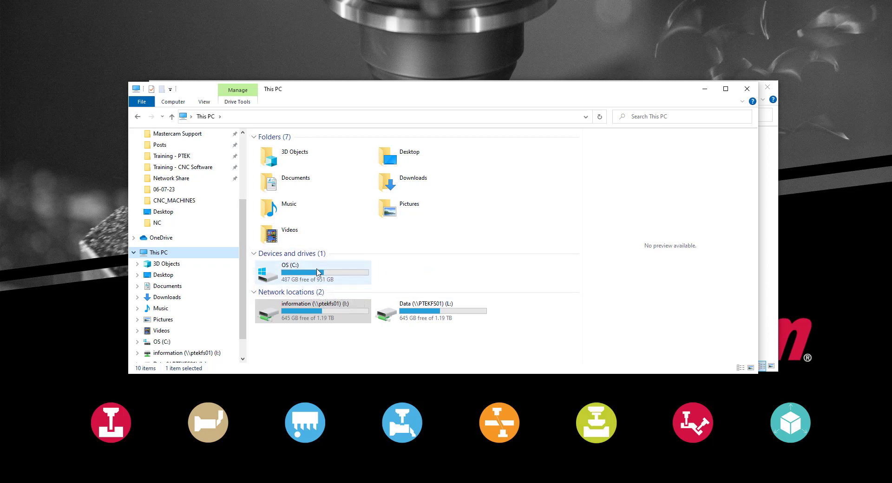
Step: Browse OS (C:) > Users > Public > Public Documents and select Shared Mastercam 2024
{"action": "double_click", "coordinate": [305, 275]}
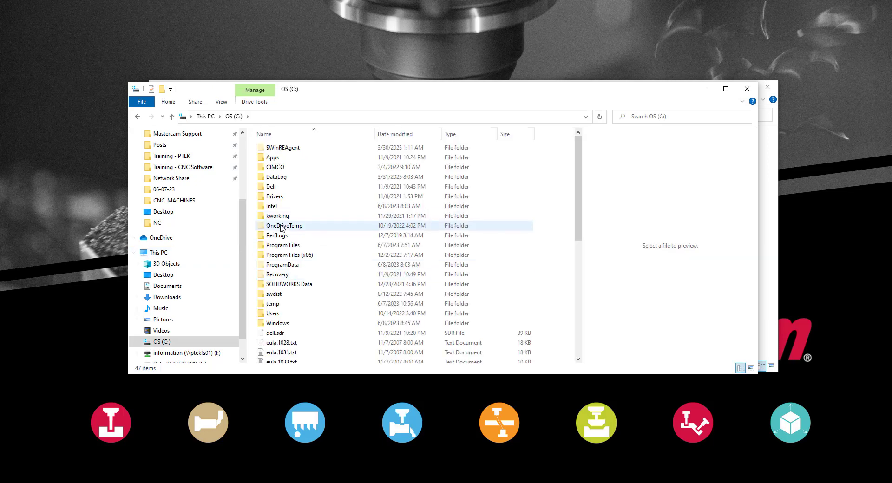
{"action": "double_click", "coordinate": [272, 313]}
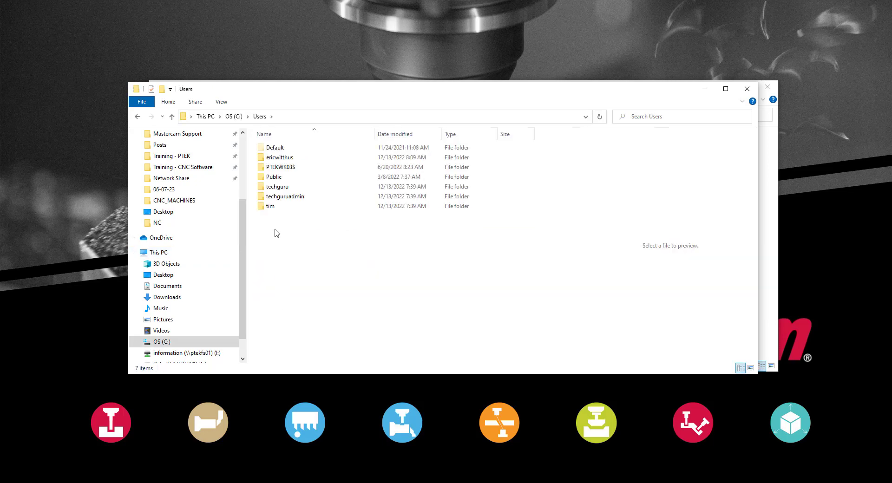
{"action": "double_click", "coordinate": [273, 177]}
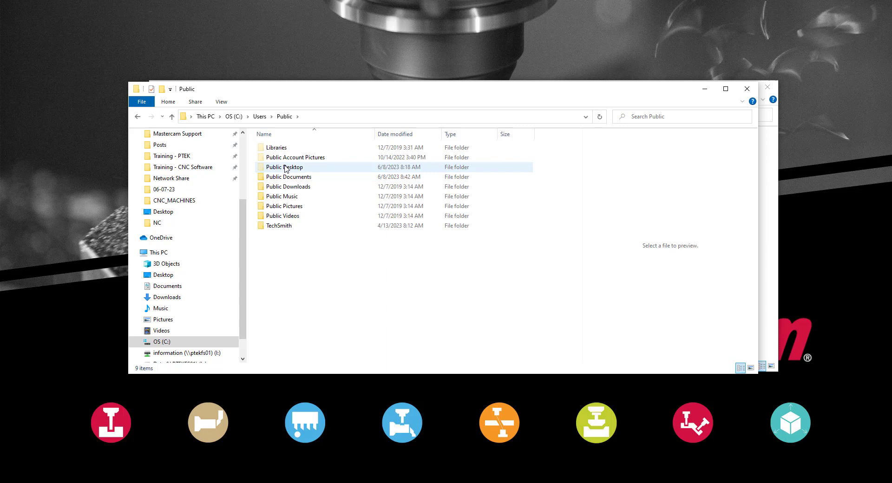
{"action": "double_click", "coordinate": [286, 177]}
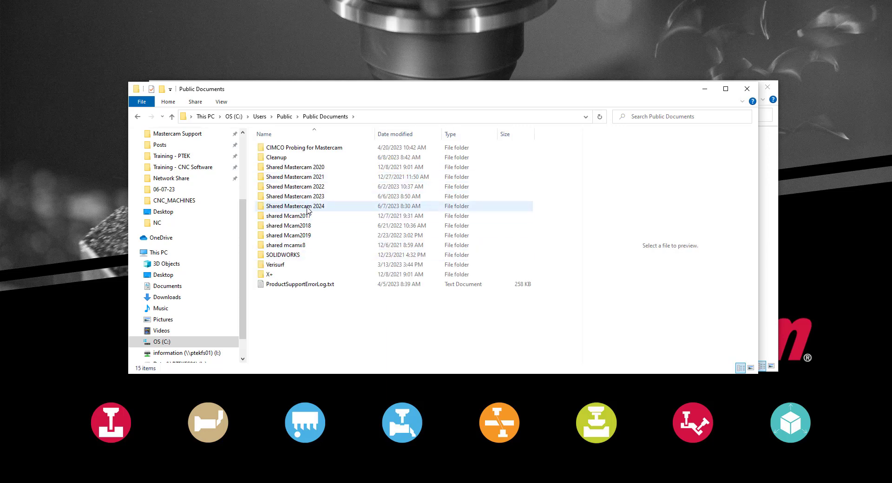
{"action": "left_click", "coordinate": [307, 209]}
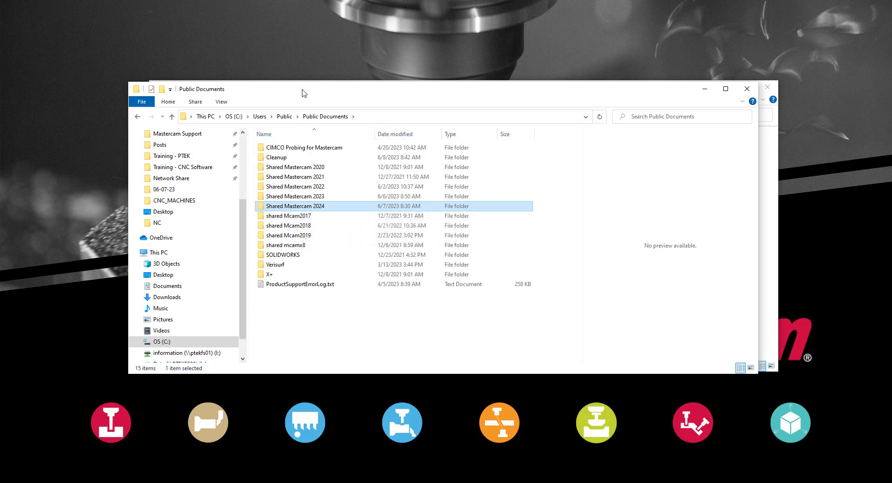
Step: Copy Shared Mastercam 2024 into the I: drive's Network Share folder and verify the copy
{"action": "left_click_drag", "start_coordinate": [303, 93], "coordinate": [292, 240]}
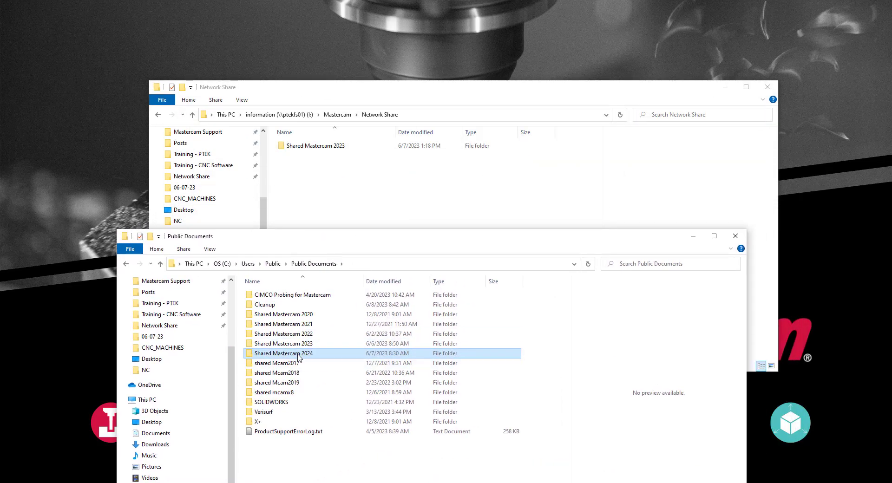
{"action": "double_click", "coordinate": [297, 356]}
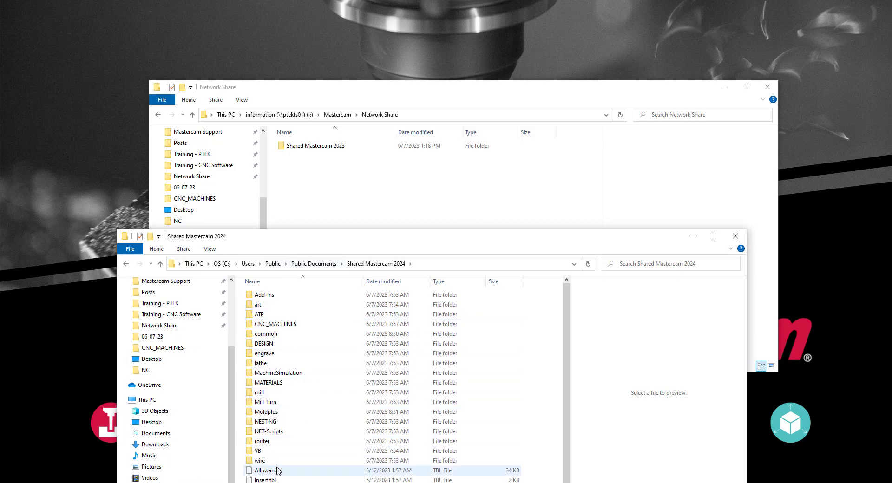
{"action": "left_click", "coordinate": [126, 263]}
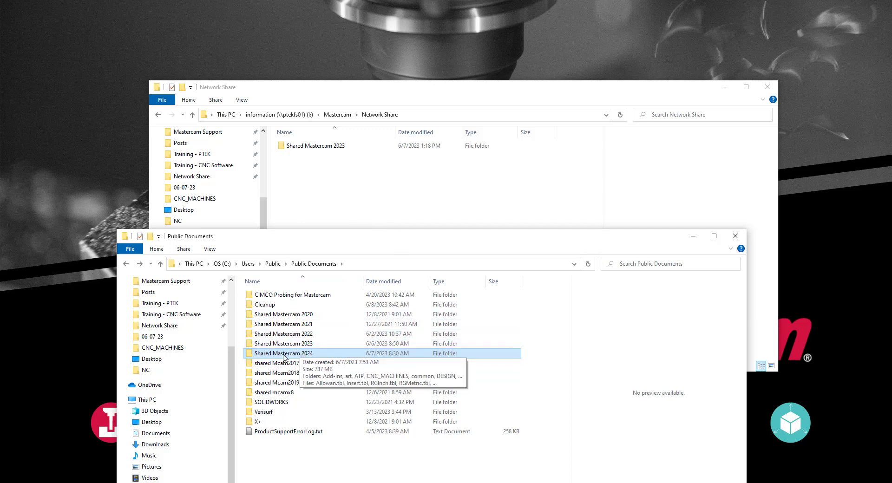
{"action": "right_click_drag", "start_coordinate": [289, 356], "coordinate": [368, 205]}
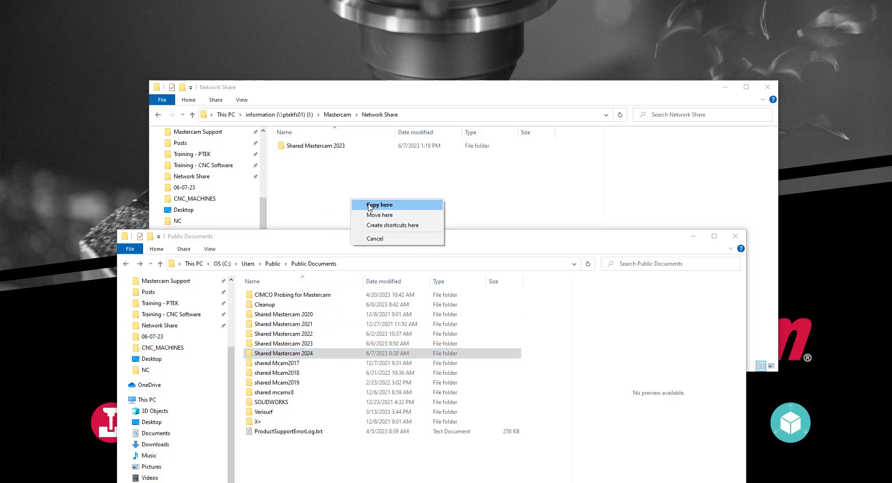
{"action": "left_click", "coordinate": [370, 205]}
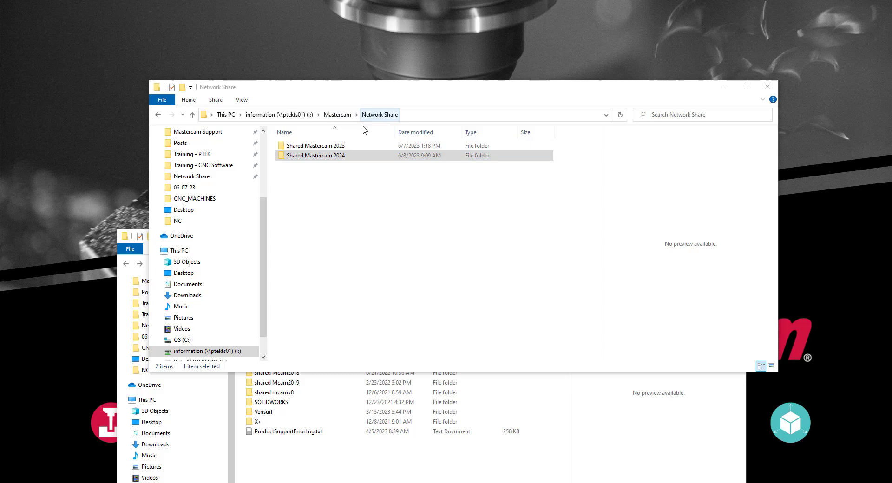
{"action": "double_click", "coordinate": [335, 159]}
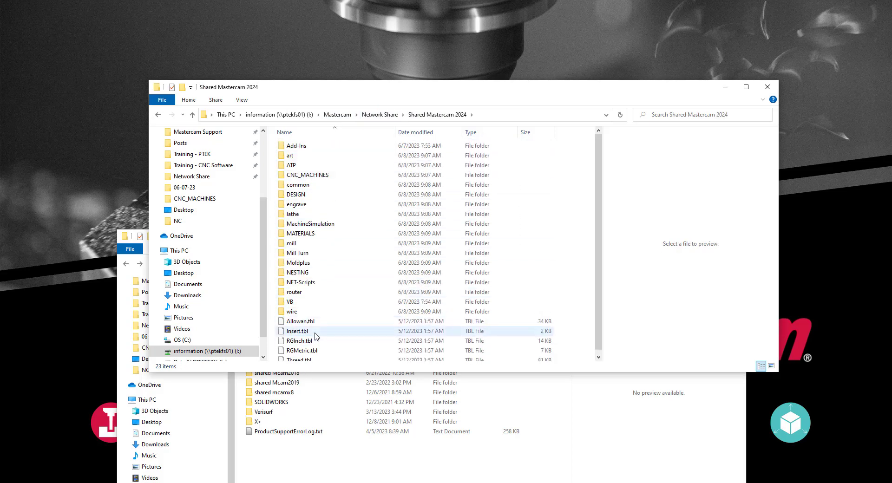
{"action": "left_click", "coordinate": [379, 115]}
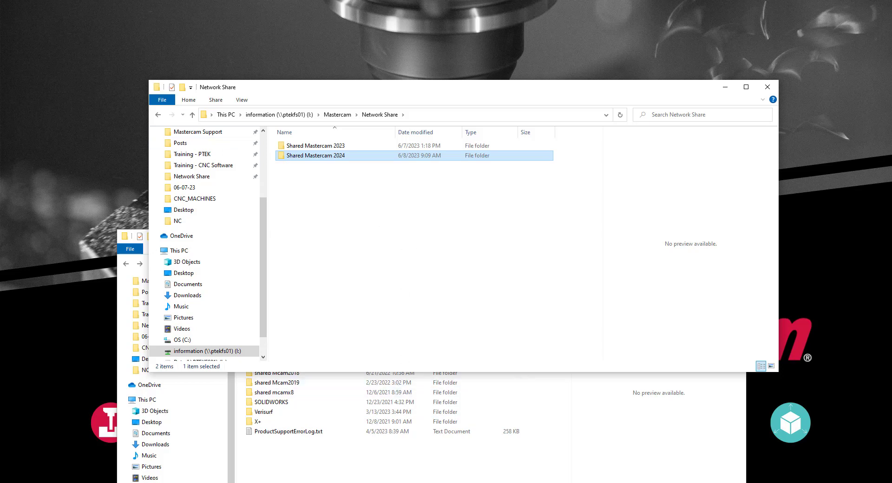
Step: Launch Ptek Folder Utility and choose Mastercam 2024 from the versions list
{"action": "left_click", "coordinate": [24, 169]}
{"action": "key", "text": "ctrl+v"}
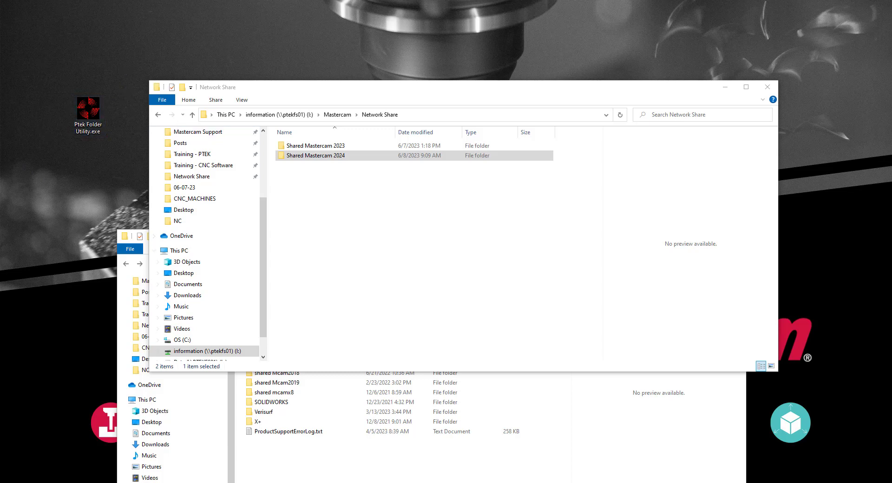
{"action": "left_click", "coordinate": [192, 79]}
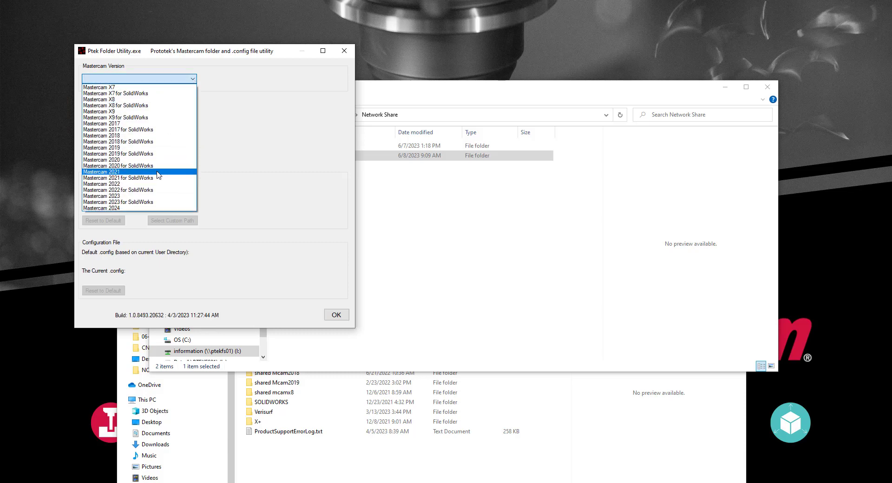
{"action": "left_click", "coordinate": [116, 207]}
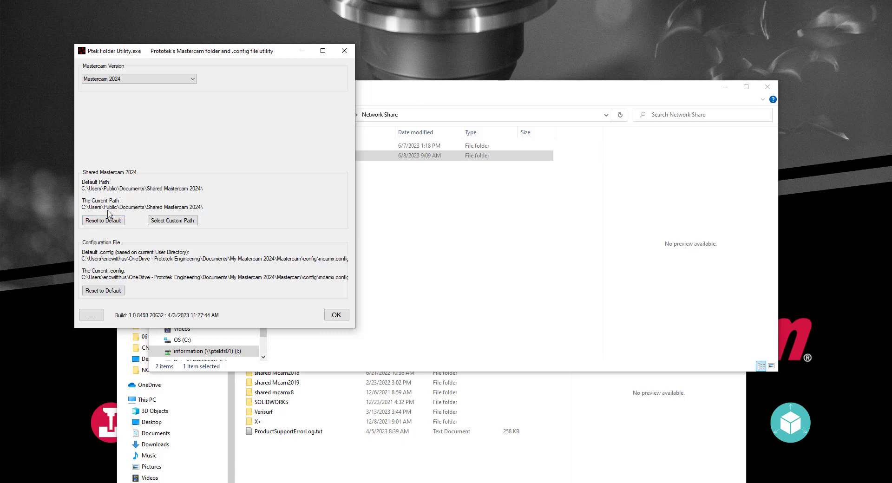
Step: Set a custom shared path to I:\Mastercam\Network Share\Shared Mastercam 2024\ and apply it
{"action": "left_click", "coordinate": [185, 223]}
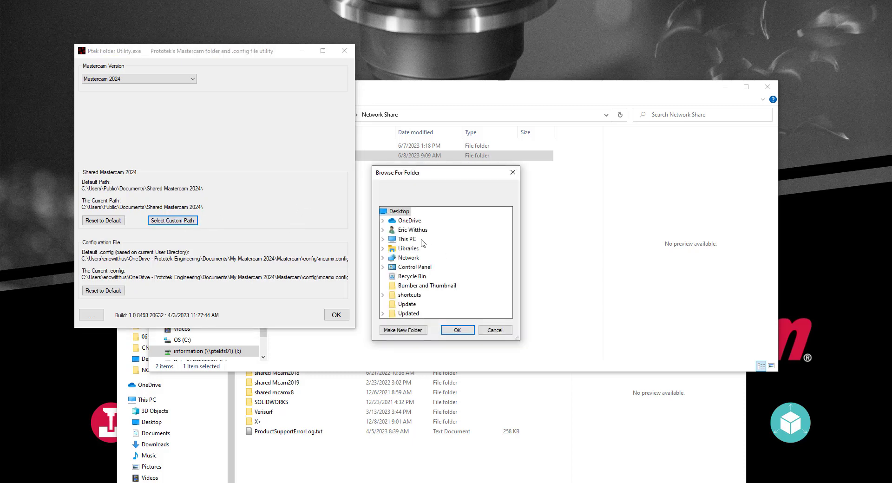
{"action": "left_click", "coordinate": [382, 239]}
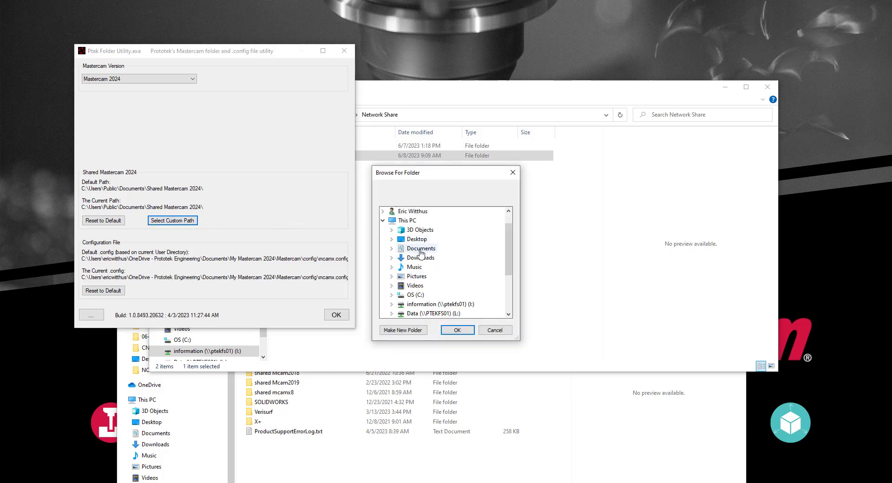
{"action": "double_click", "coordinate": [436, 287]}
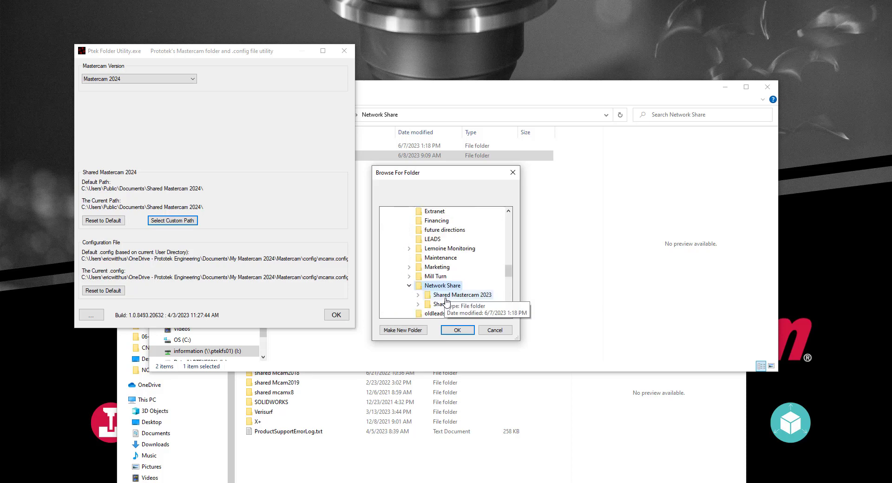
{"action": "double_click", "coordinate": [466, 293]}
{"action": "double_click", "coordinate": [471, 299]}
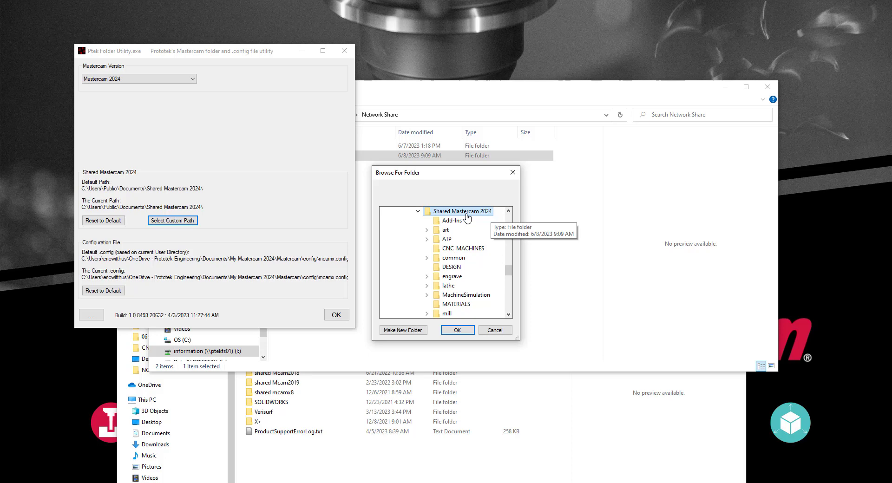
{"action": "left_click", "coordinate": [457, 330]}
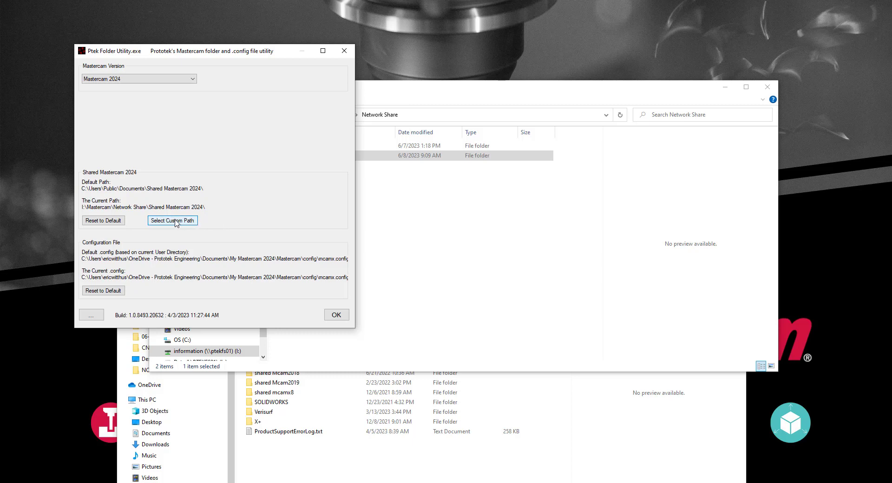
{"action": "left_click", "coordinate": [337, 316]}
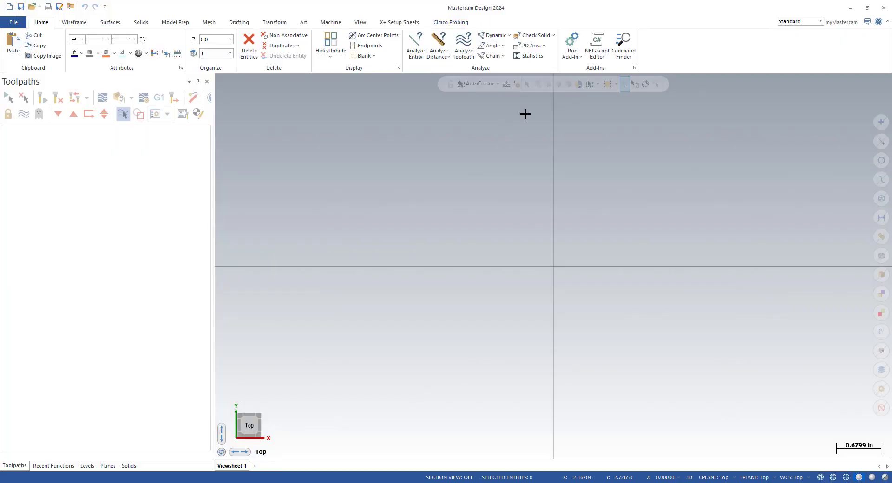
Step: From the Machine tab's Mill dropdown, open Manage List for the machine definition menu
{"action": "left_click", "coordinate": [330, 22]}
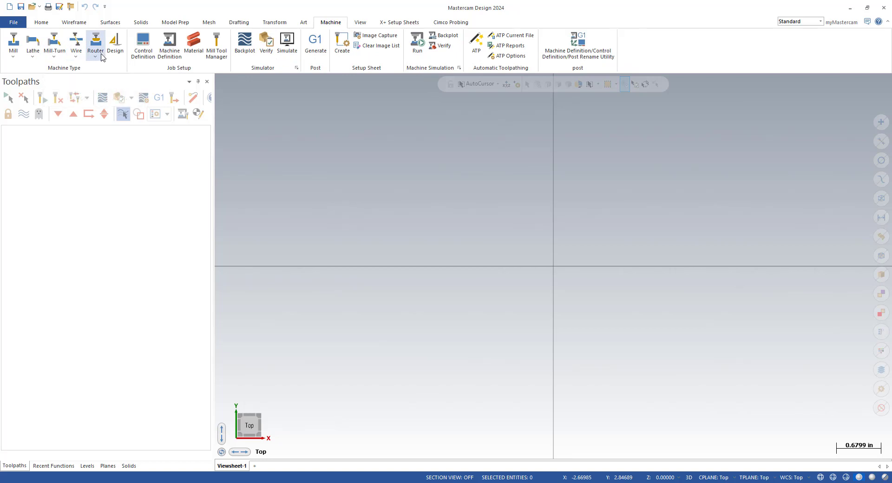
{"action": "left_click", "coordinate": [15, 58]}
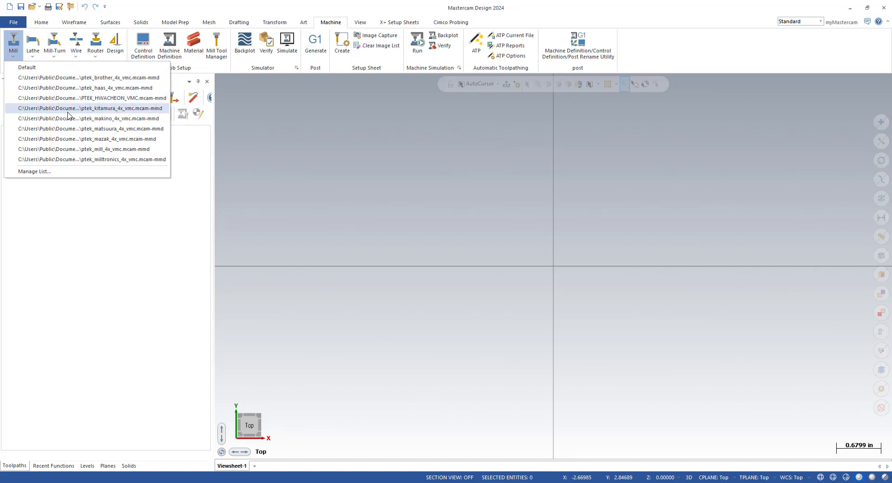
{"action": "left_click", "coordinate": [35, 171]}
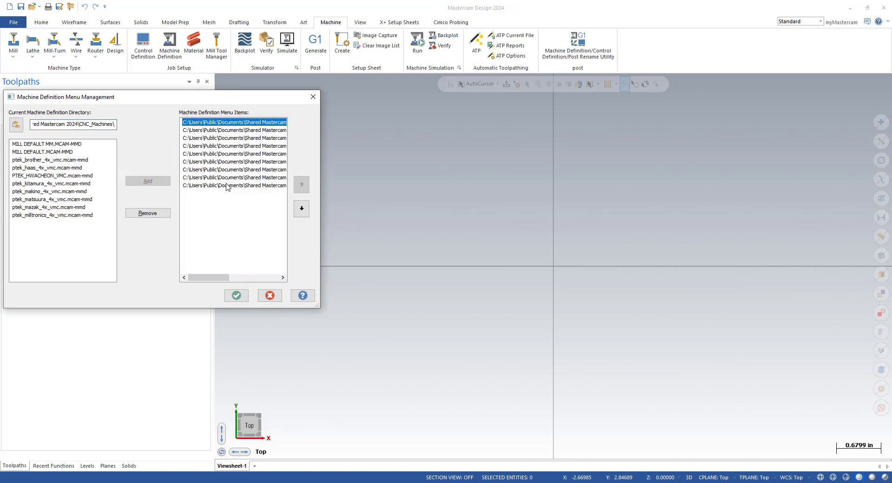
Step: Remove the C: path menu entries and add all ptek machine definitions from the network share
{"action": "left_click", "coordinate": [228, 185], "text": "shift"}
{"action": "left_click", "coordinate": [148, 213]}
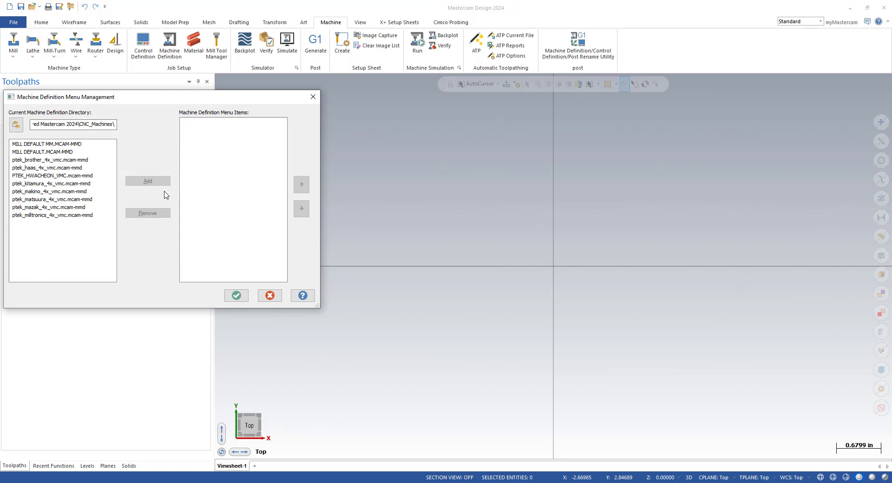
{"action": "left_click", "coordinate": [46, 160]}
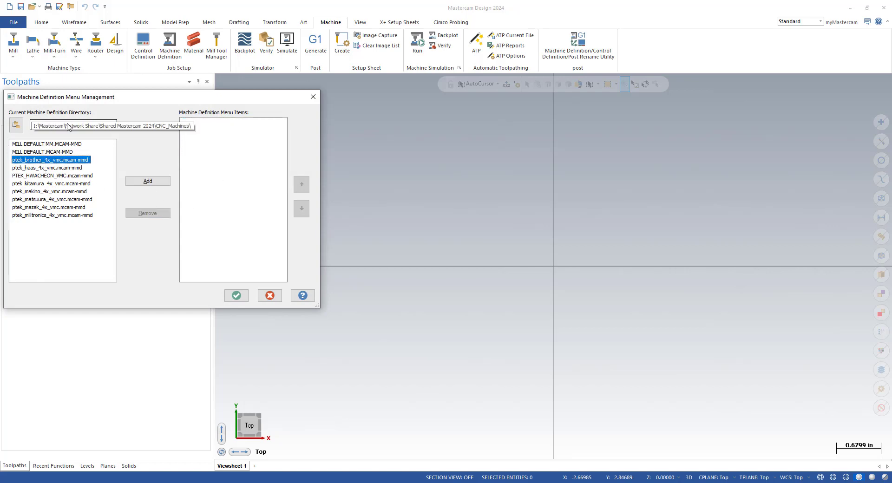
{"action": "left_click", "coordinate": [50, 215], "text": "shift"}
{"action": "left_click", "coordinate": [147, 181]}
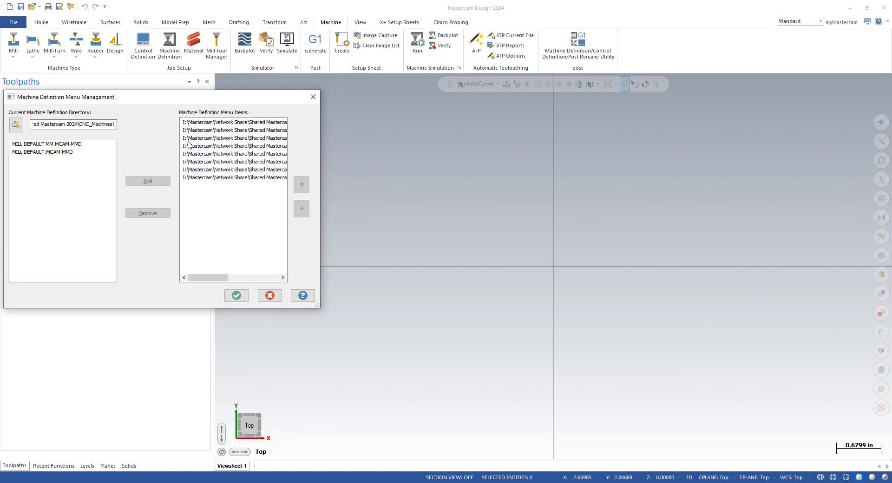
Step: Confirm the menu changes and create a PTEK_BROTHER_4X_VMC mill machine group
{"action": "left_click", "coordinate": [235, 296]}
{"action": "left_click", "coordinate": [13, 52]}
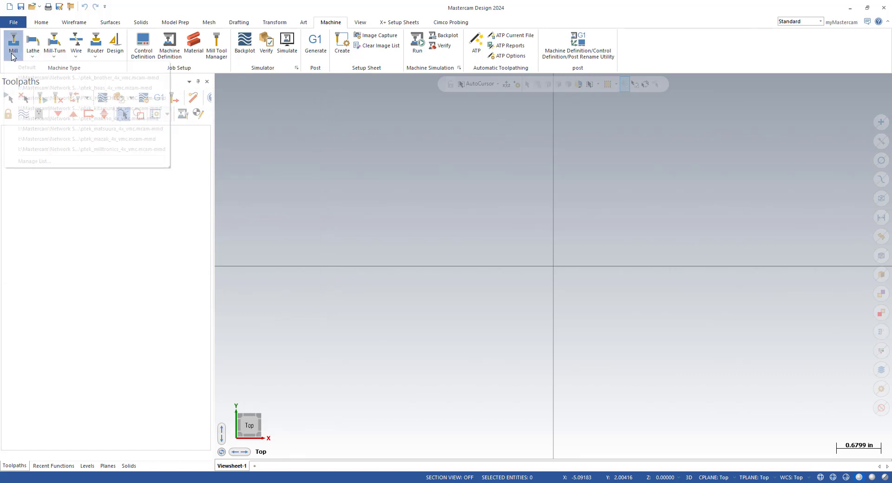
{"action": "left_click", "coordinate": [43, 78]}
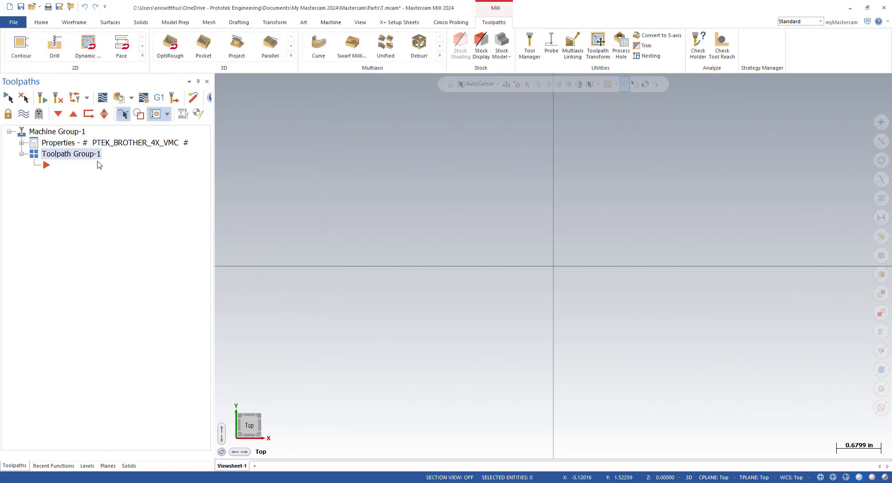
Step: Create a Drill toolpath on two picked hole points
{"action": "left_click", "coordinate": [55, 48]}
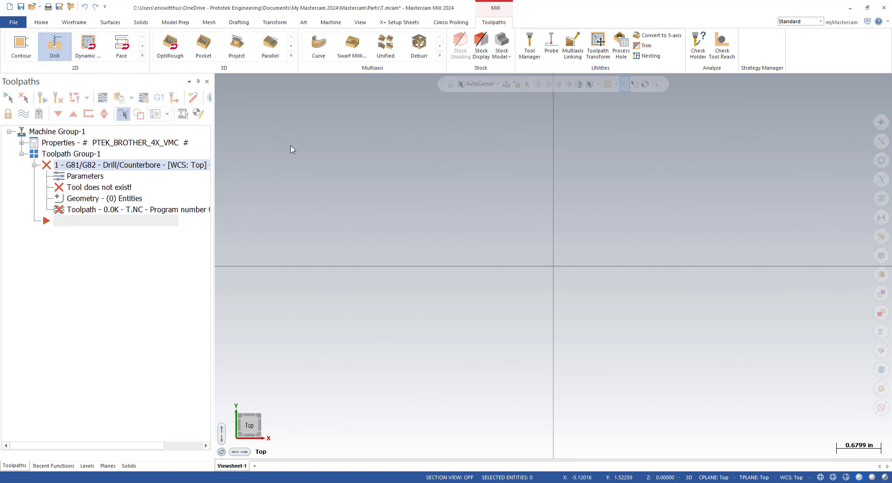
{"action": "left_click", "coordinate": [427, 227]}
{"action": "left_click", "coordinate": [483, 236]}
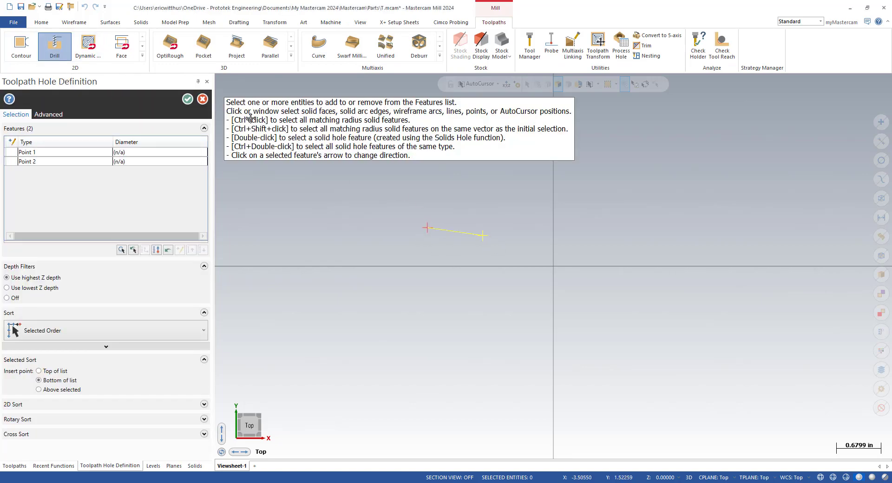
{"action": "left_click", "coordinate": [187, 99]}
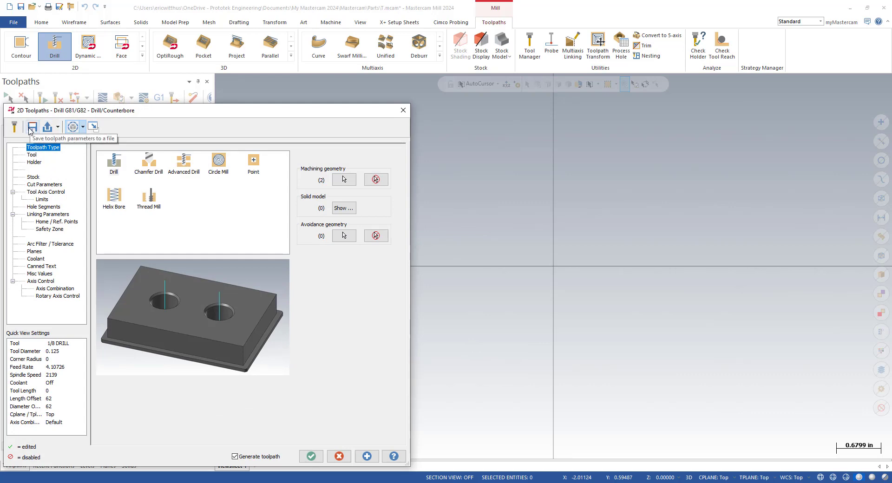
Step: In Linking Parameters, set Clearance and Retract to Absolute, then close the drill dialog
{"action": "left_click_drag", "start_coordinate": [211, 114], "coordinate": [291, 98]}
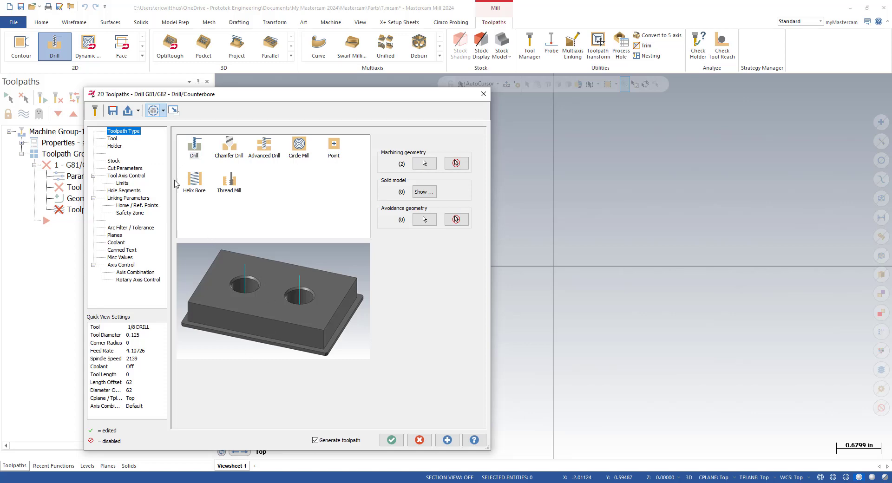
{"action": "left_click", "coordinate": [124, 169]}
{"action": "left_click", "coordinate": [135, 198]}
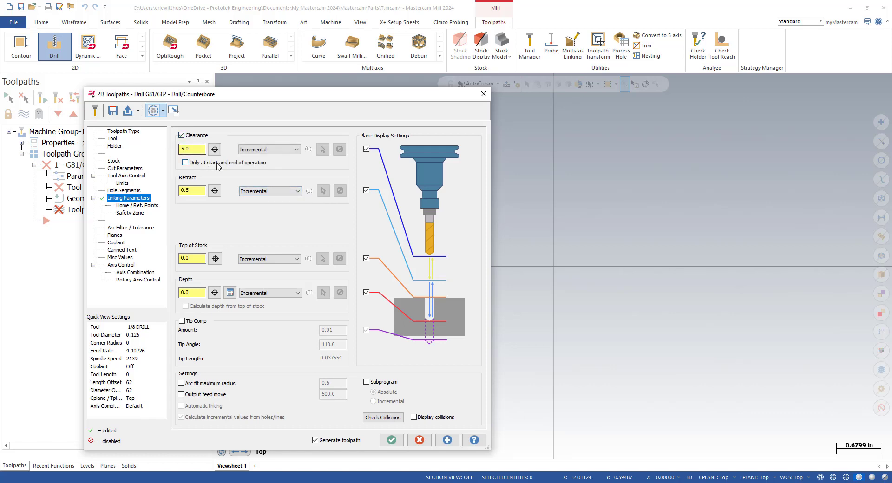
{"action": "left_click", "coordinate": [295, 149]}
{"action": "left_click", "coordinate": [286, 164]}
{"action": "left_click", "coordinate": [299, 190]}
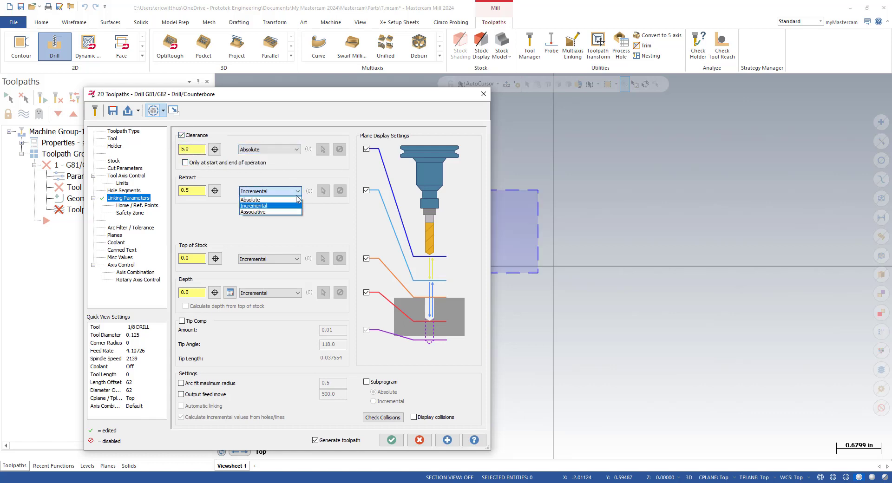
{"action": "left_click", "coordinate": [270, 206]}
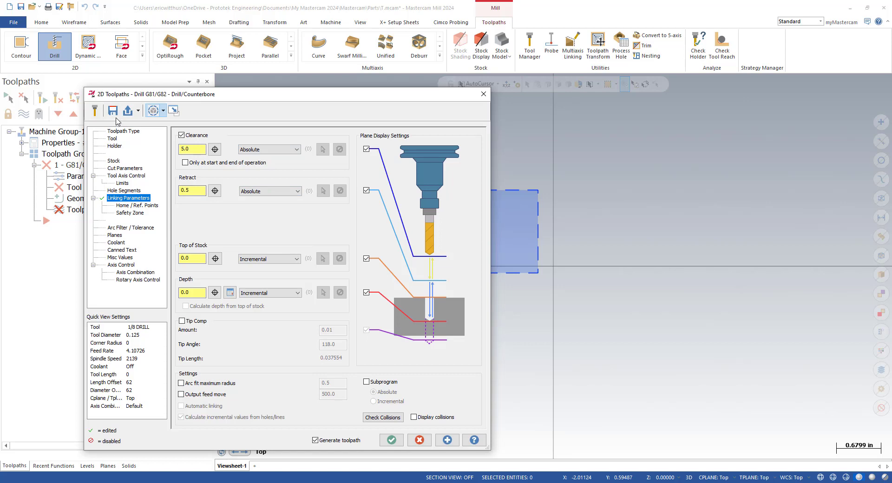
{"action": "left_click", "coordinate": [483, 94]}
Step: Discard the drill operation, then show Machine Group-1 library paths and highlight the Operation defaults path
{"action": "left_click", "coordinate": [513, 267]}
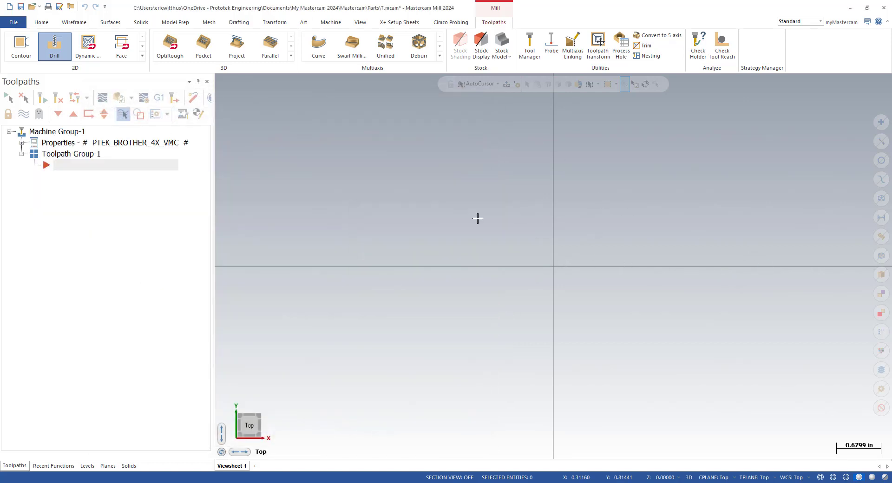
{"action": "left_click", "coordinate": [22, 143]}
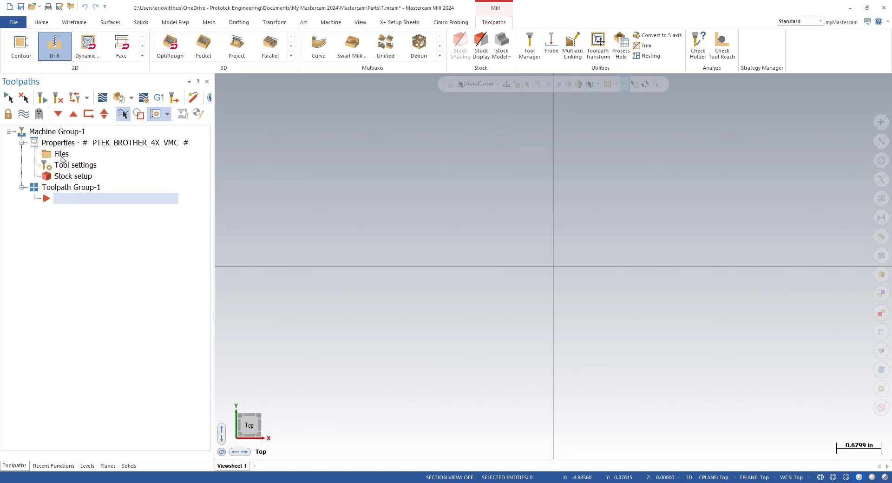
{"action": "left_click", "coordinate": [61, 154]}
{"action": "key", "text": "alt+7"}
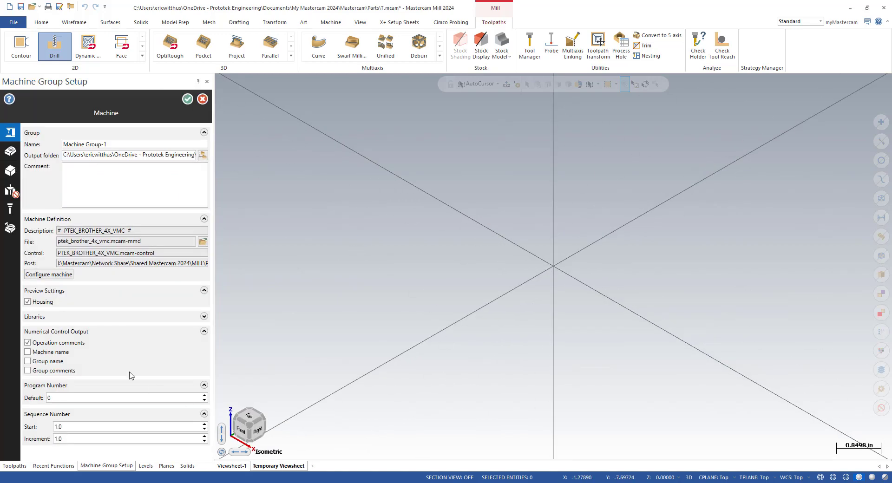
{"action": "left_click", "coordinate": [204, 316]}
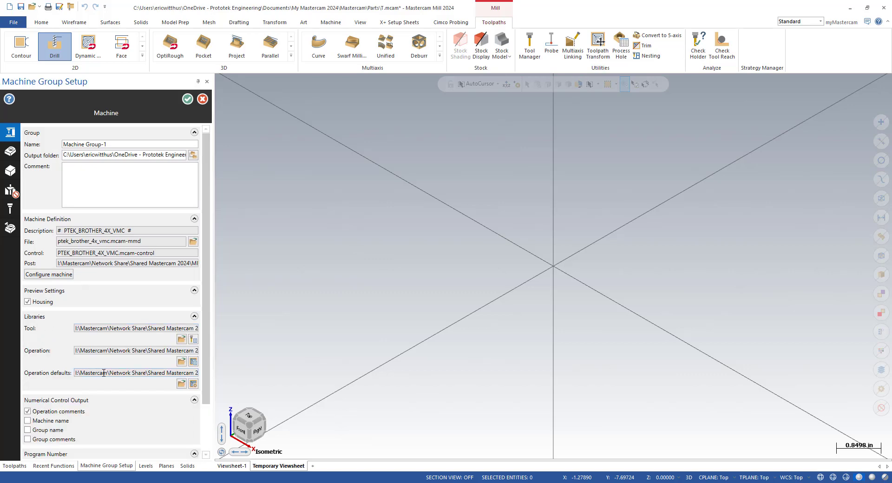
{"action": "left_click_drag", "start_coordinate": [134, 373], "coordinate": [214, 378]}
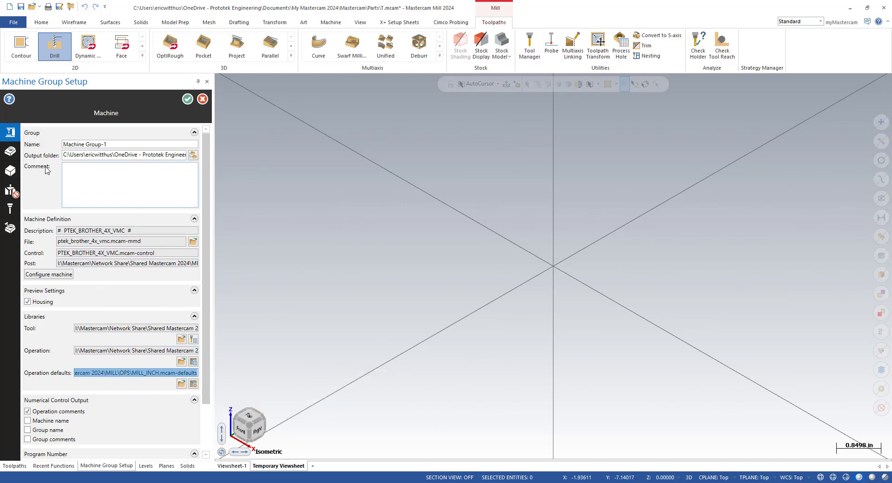
Step: Duplicate Mill_Inch.mcam-defaults within the network share's mill\Ops folder
{"action": "left_click", "coordinate": [181, 383]}
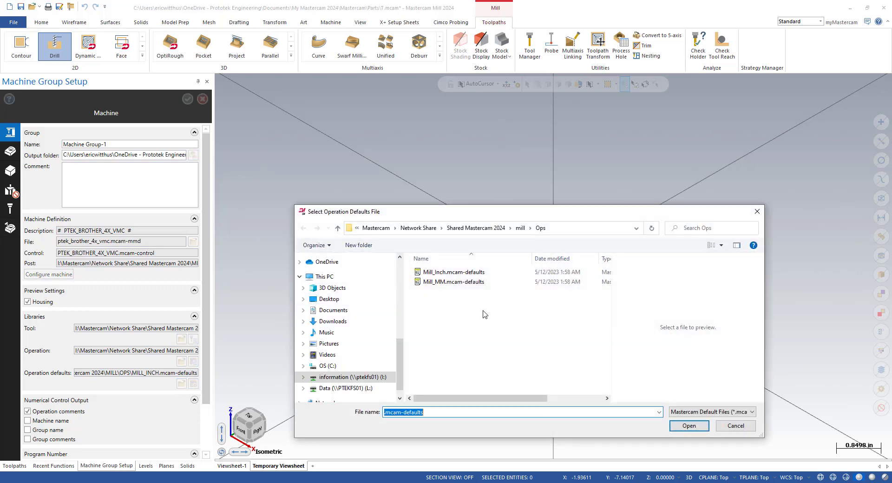
{"action": "left_click", "coordinate": [436, 274]}
{"action": "right_click", "coordinate": [447, 273]}
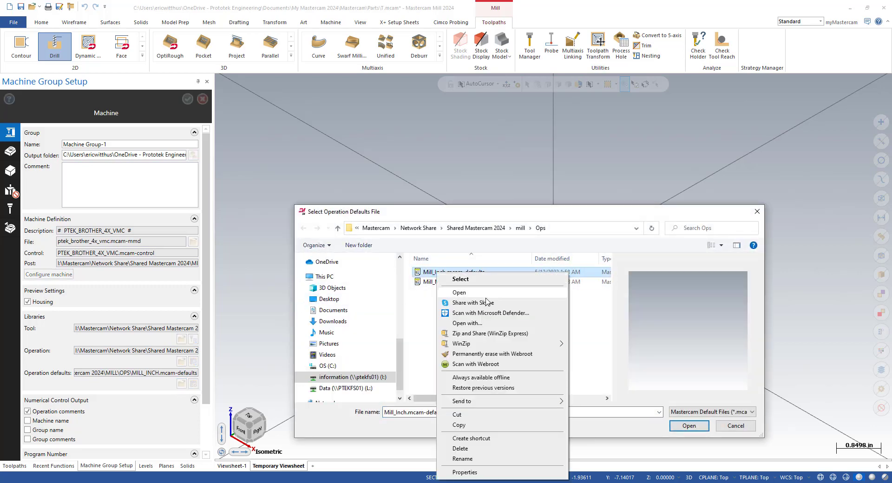
{"action": "left_click", "coordinate": [472, 423]}
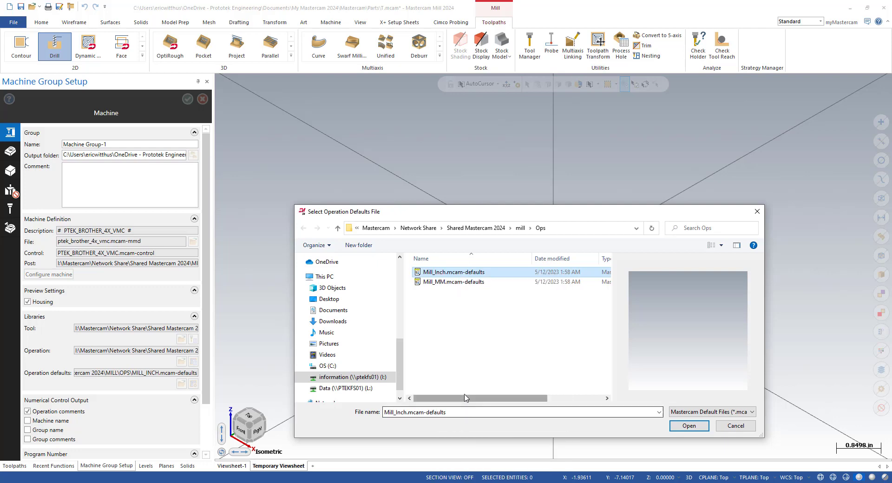
{"action": "right_click", "coordinate": [441, 310]}
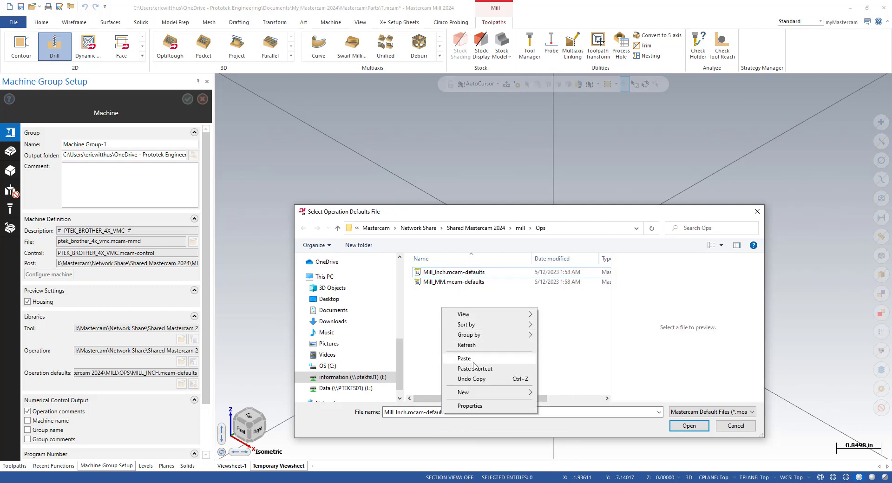
{"action": "left_click", "coordinate": [470, 354]}
Step: Rename the copy to the user's first name plus 'toolpath defaults' and make it the operation defaults file
{"action": "left_click", "coordinate": [457, 273]}
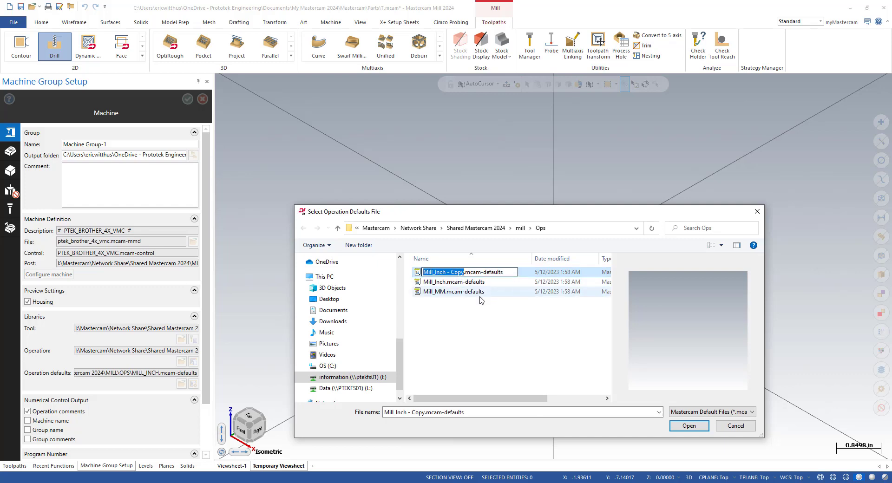
{"action": "type", "text": "eric toolpath defaults"}
{"action": "key", "text": "Return"}
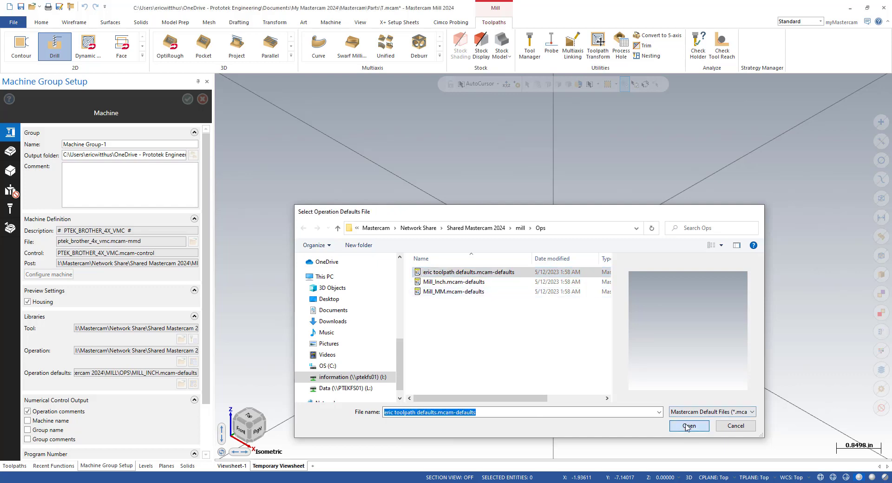
{"action": "key", "text": "Return"}
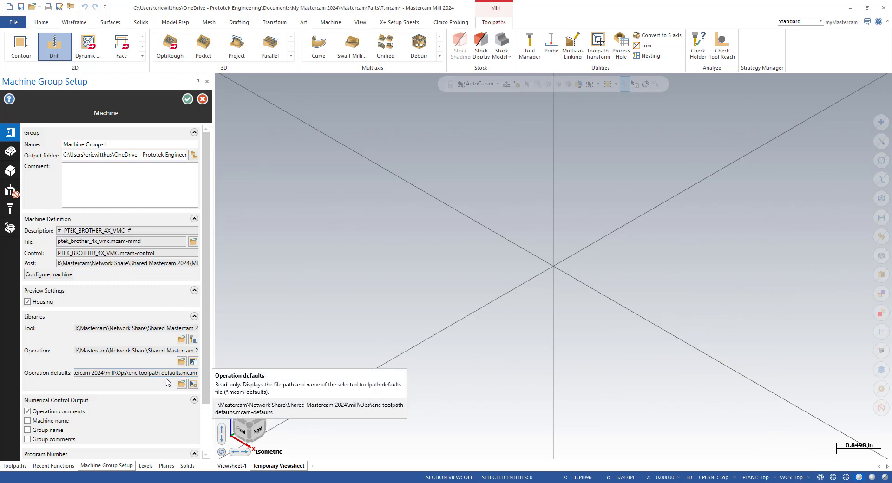
Step: Confirm the Machine Group Setup and create a Drill toolpath on three hole points
{"action": "left_click", "coordinate": [188, 98]}
{"action": "left_click", "coordinate": [55, 49]}
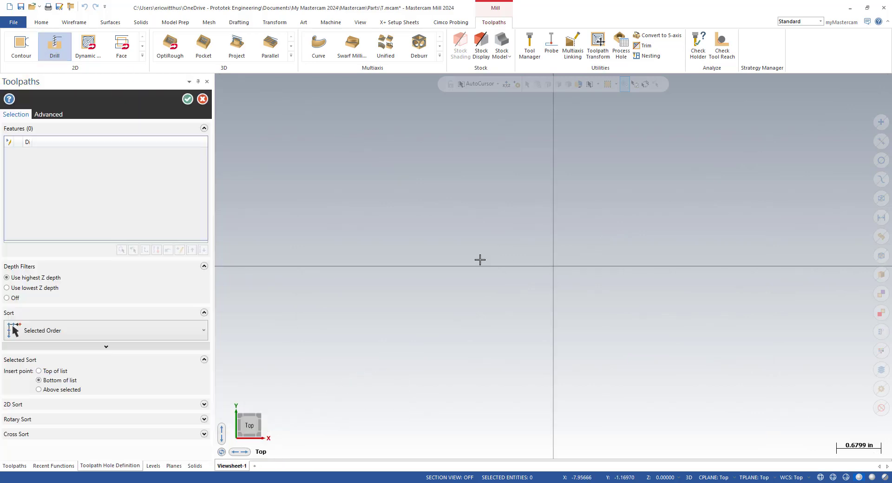
{"action": "left_click", "coordinate": [408, 208]}
{"action": "left_click", "coordinate": [565, 251]}
{"action": "left_click", "coordinate": [566, 318]}
{"action": "left_click", "coordinate": [187, 99]}
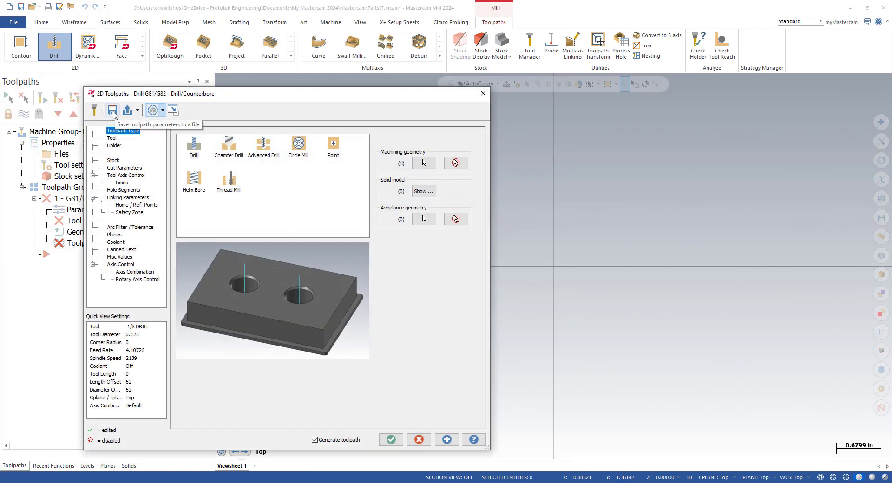
Step: Set drill clearance and retract to Absolute and save these settings as the defaults
{"action": "left_click", "coordinate": [127, 198]}
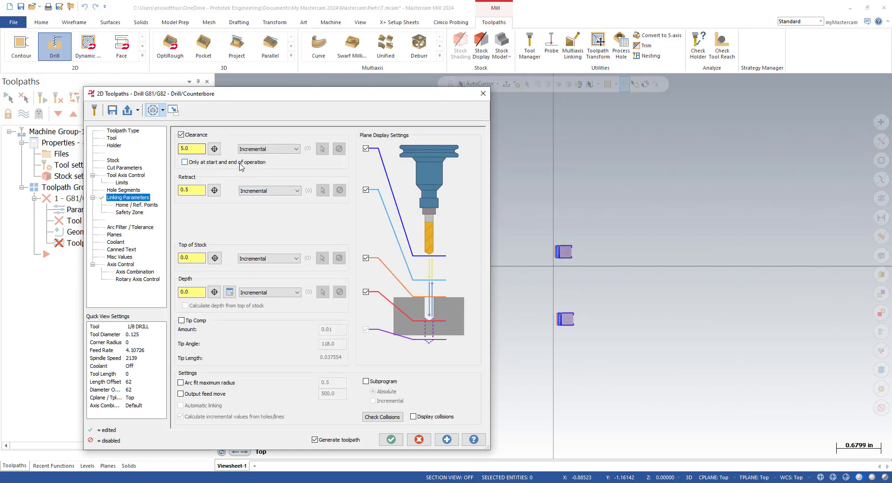
{"action": "left_click", "coordinate": [279, 148]}
{"action": "left_click", "coordinate": [274, 157]}
{"action": "left_click", "coordinate": [281, 190]}
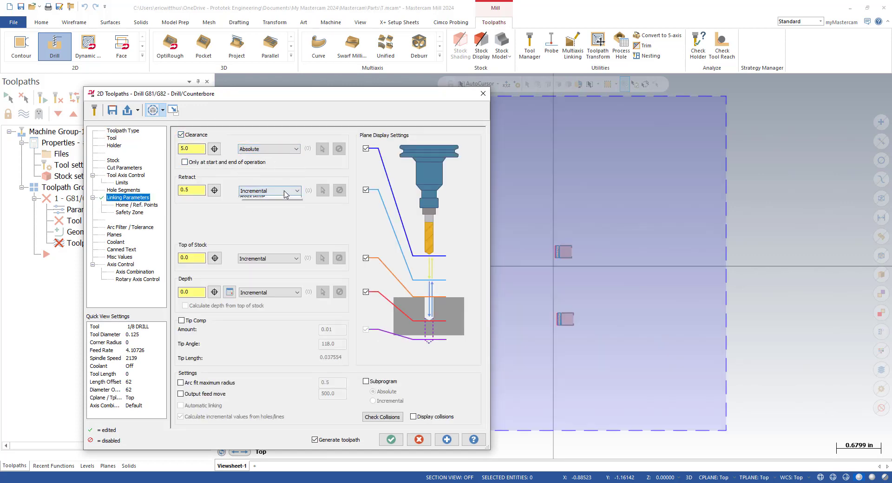
{"action": "left_click", "coordinate": [281, 200]}
{"action": "left_click", "coordinate": [112, 110]}
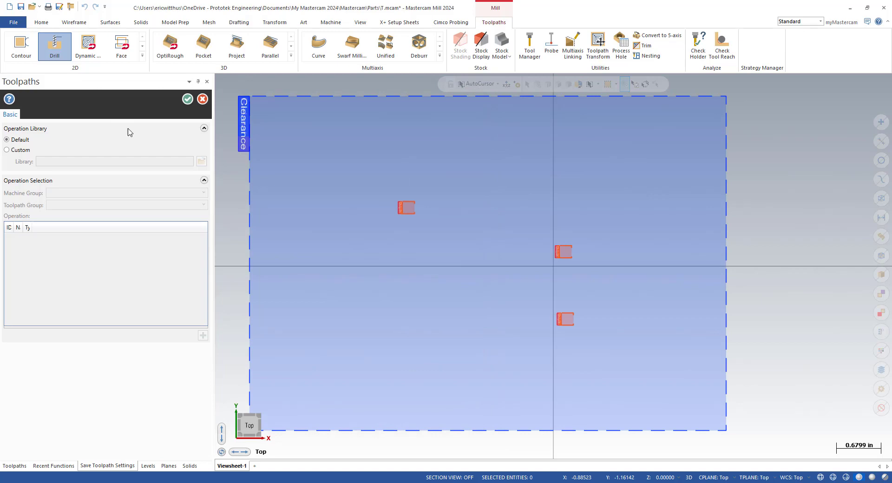
{"action": "left_click", "coordinate": [187, 99]}
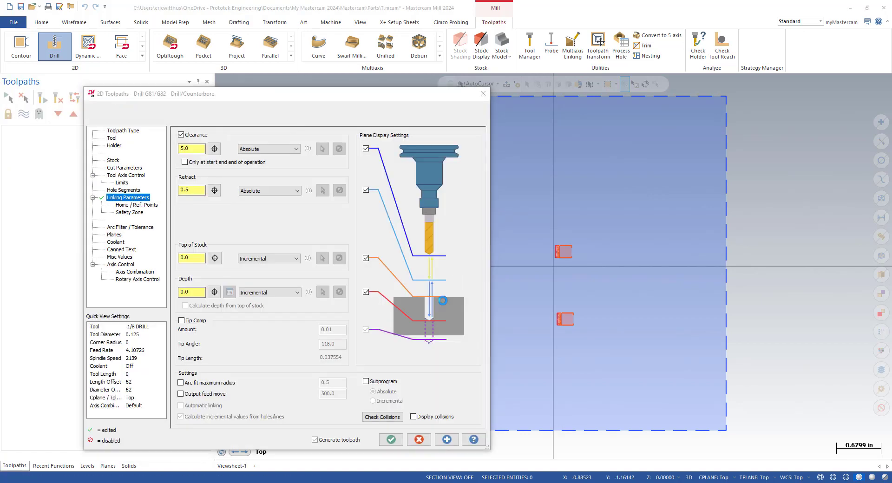
{"action": "left_click", "coordinate": [392, 439]}
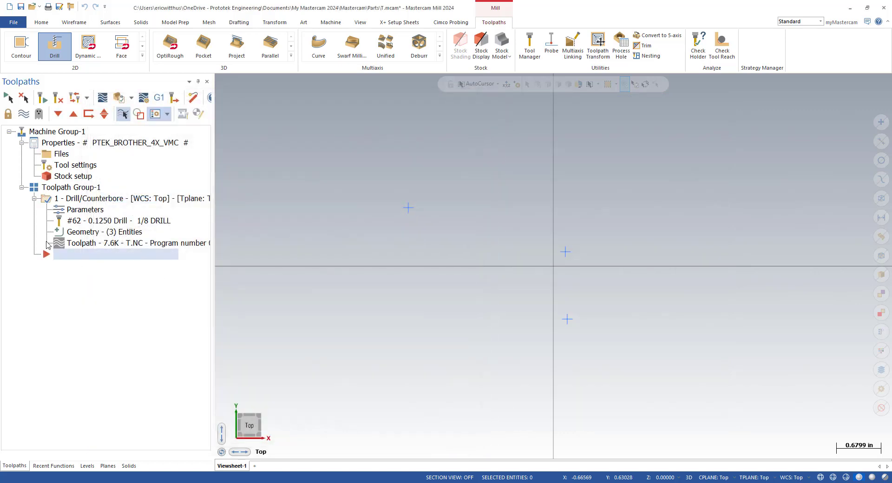
{"action": "left_click", "coordinate": [61, 154]}
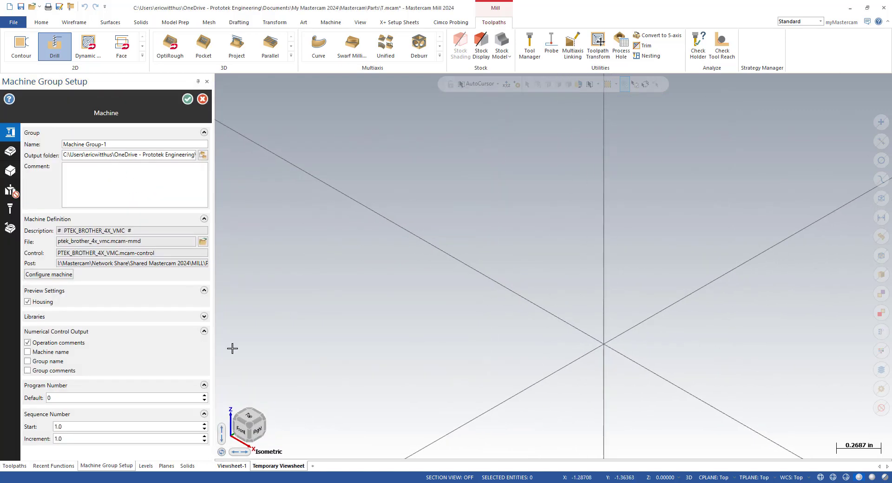
{"action": "left_click", "coordinate": [204, 317]}
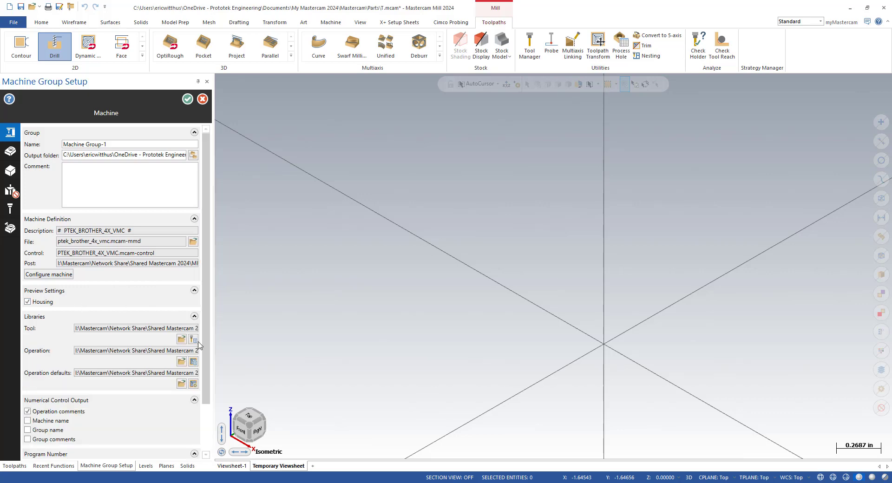
{"action": "left_click", "coordinate": [187, 99]}
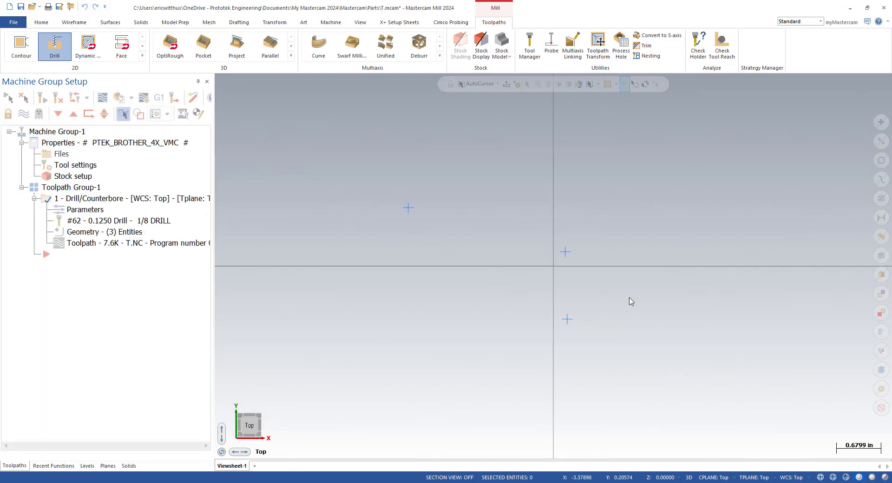